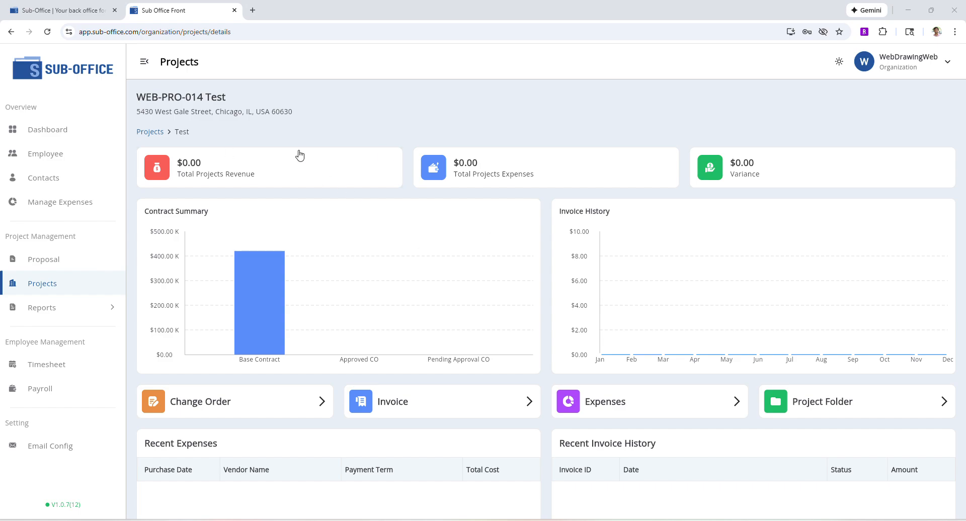
- Open the project folder and view the stored proposal PDF, then close its tab
{"action": "mouse_move", "coordinate": [271, 305]}
{"action": "left_click", "coordinate": [850, 405]}
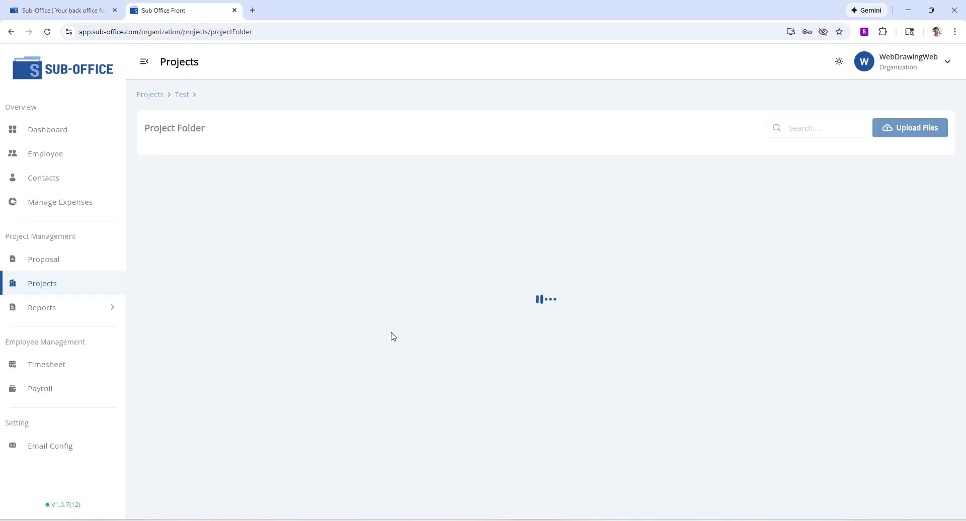
{"action": "left_click", "coordinate": [226, 164]}
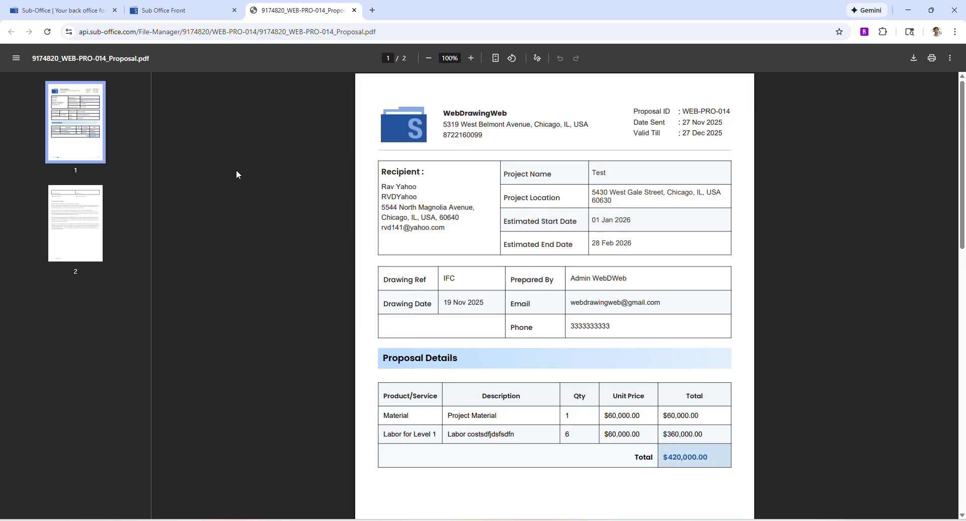
{"action": "scroll", "coordinate": [472, 212], "scroll_direction": "down", "scroll_amount": 7}
{"action": "scroll", "coordinate": [474, 212], "scroll_direction": "up", "scroll_amount": 7}
{"action": "middle_click", "coordinate": [320, 9]}
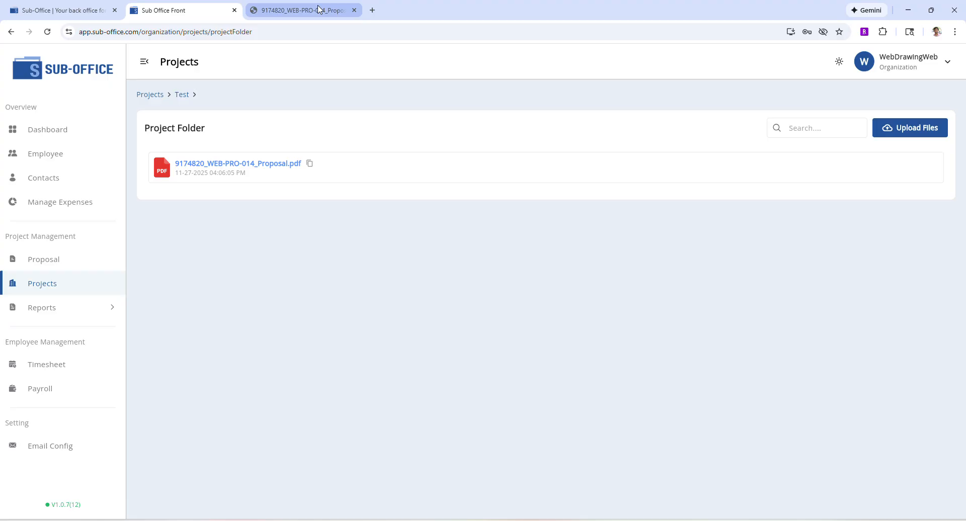
- Open the form for creating a new change order on the Test project
{"action": "left_click", "coordinate": [183, 95]}
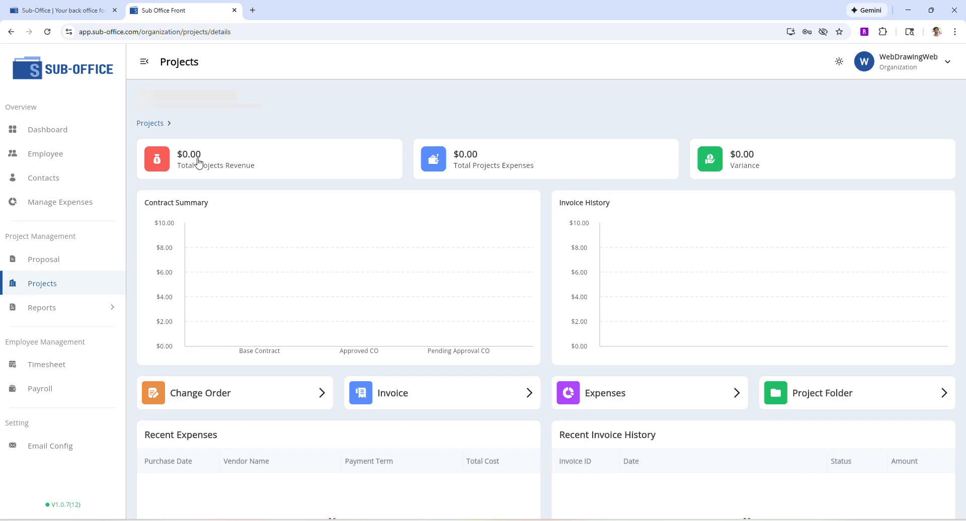
{"action": "left_click", "coordinate": [218, 413]}
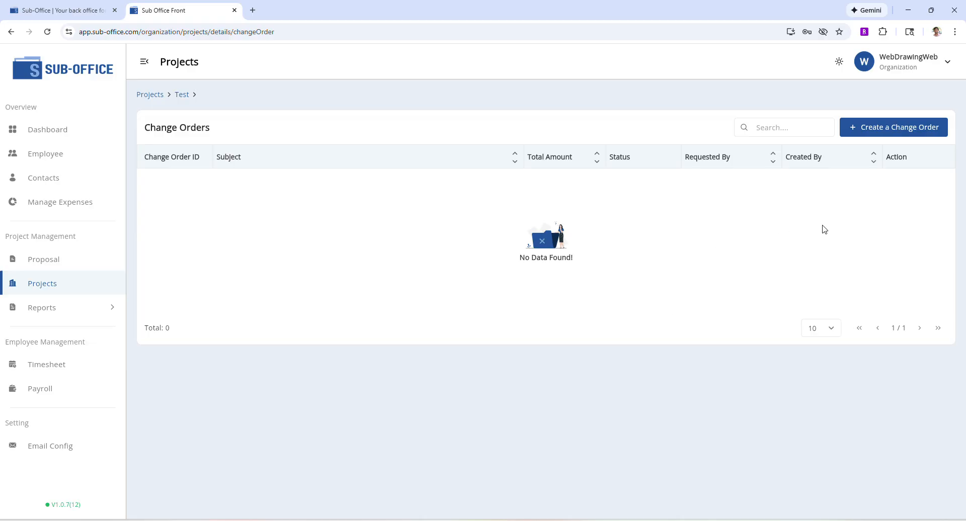
{"action": "left_click", "coordinate": [886, 132]}
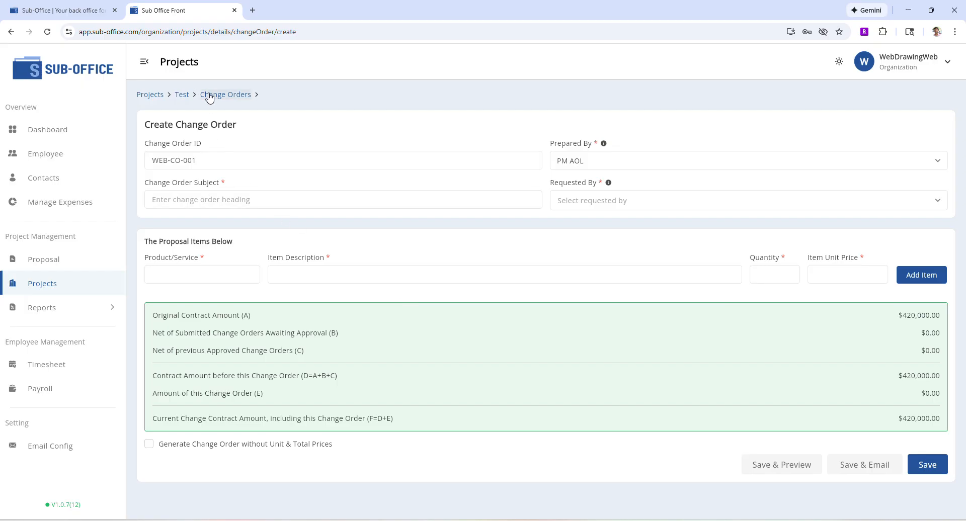
{"action": "left_click", "coordinate": [181, 96]}
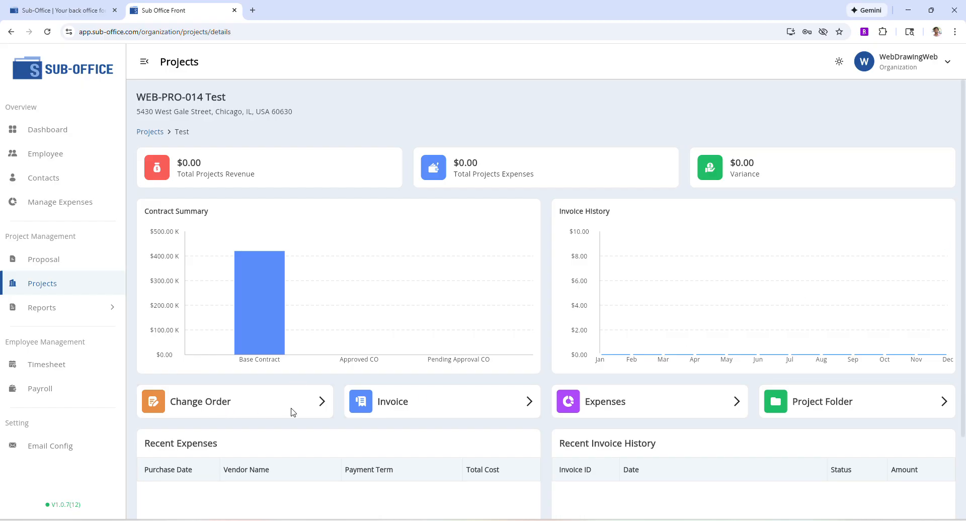
{"action": "left_click", "coordinate": [218, 407]}
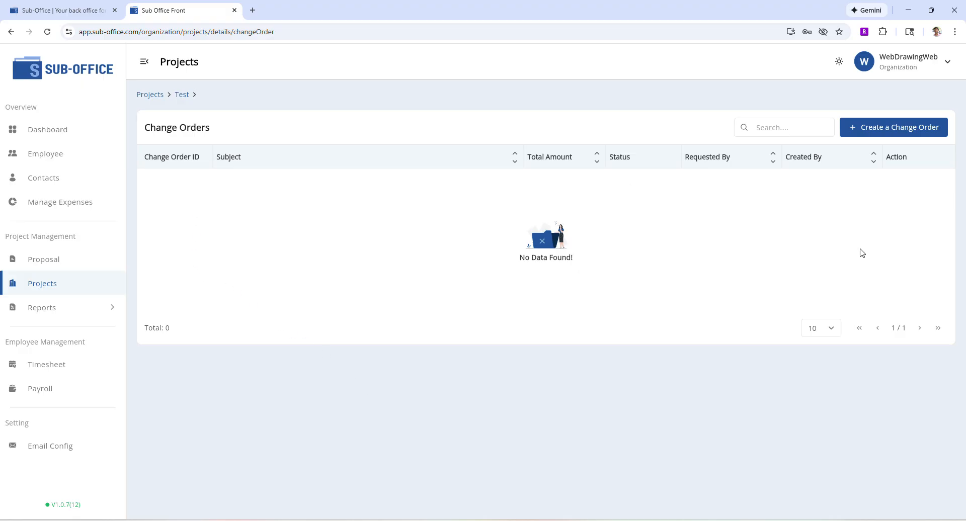
{"action": "left_click", "coordinate": [908, 135]}
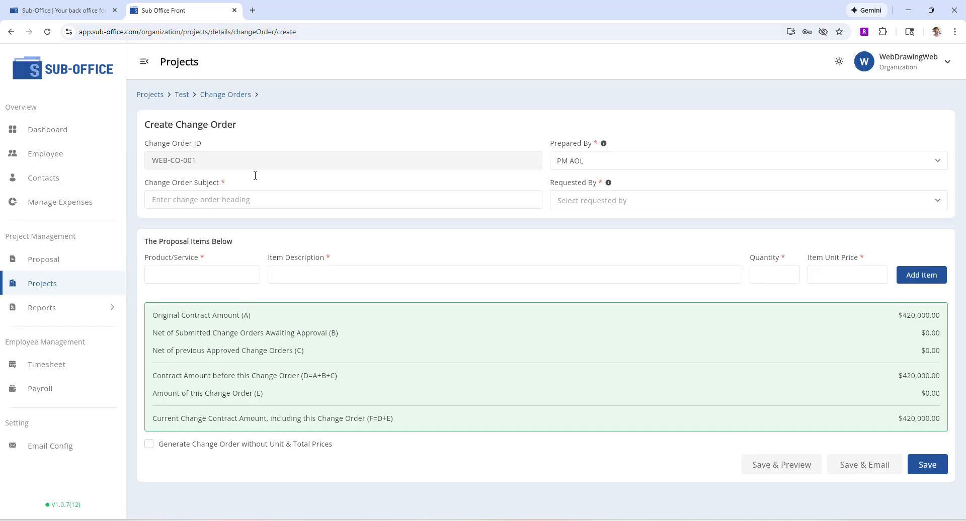
- Keep PM AOL as preparer, enter the subject Extra excavation and choose the client contact as requester
{"action": "left_click", "coordinate": [616, 159]}
{"action": "left_click", "coordinate": [618, 159]}
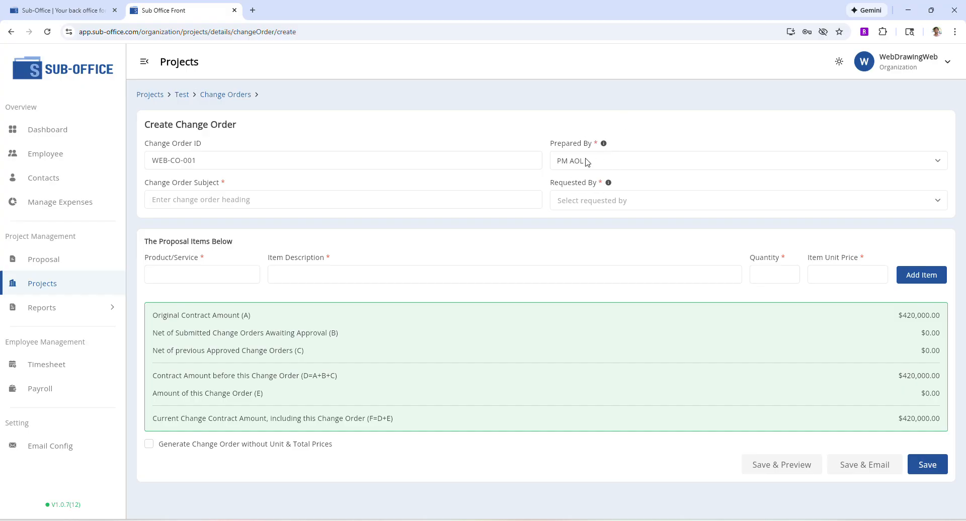
{"action": "left_click", "coordinate": [604, 160]}
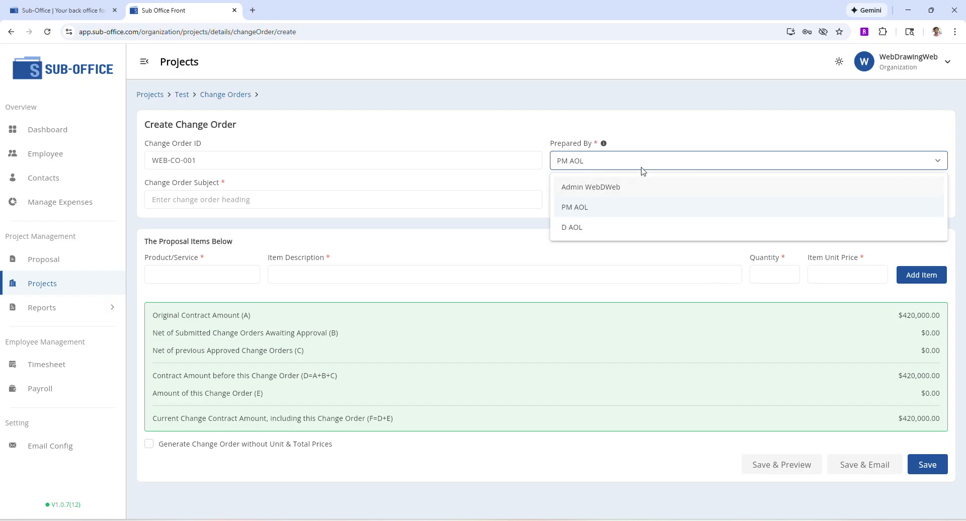
{"action": "left_click", "coordinate": [621, 100]}
{"action": "left_click", "coordinate": [242, 195]}
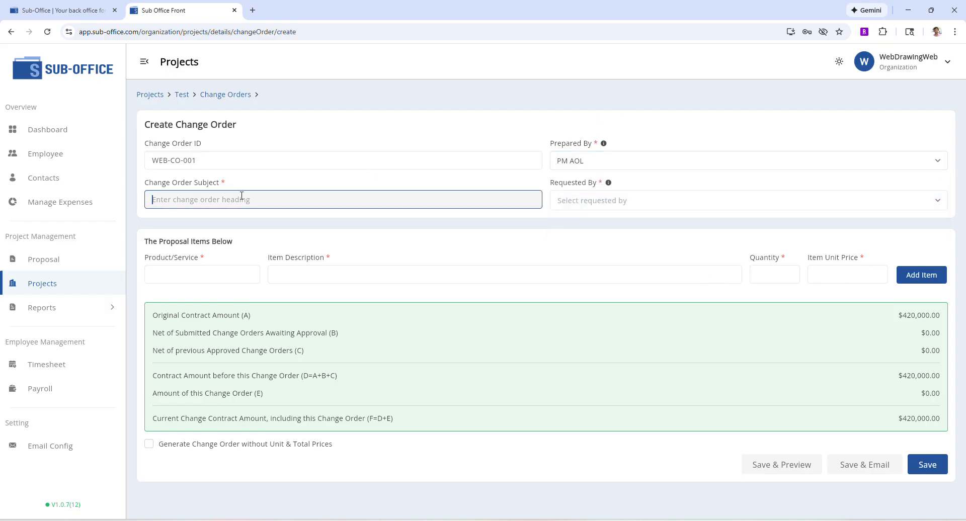
{"action": "type", "text": "E"}
{"action": "type", "text": "xtra excavation"}
{"action": "left_click", "coordinate": [657, 199]}
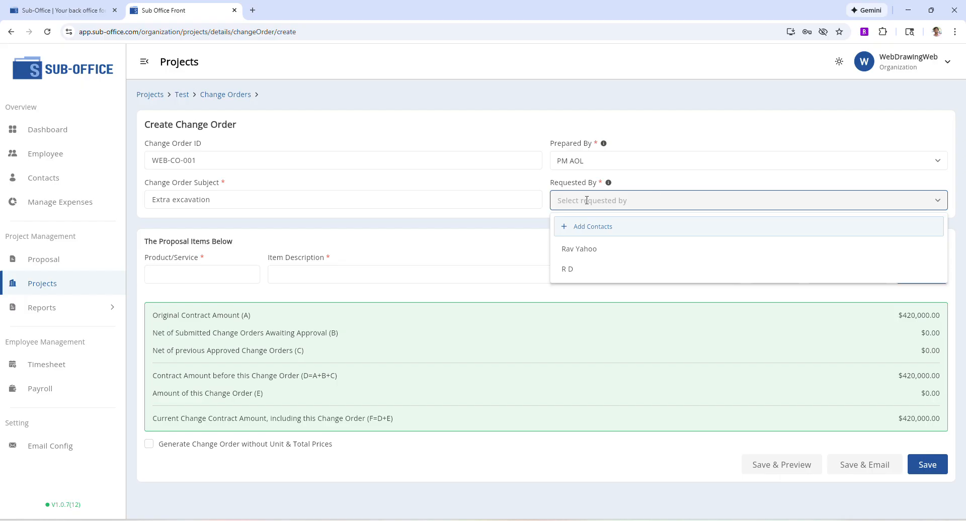
{"action": "left_click", "coordinate": [584, 250]}
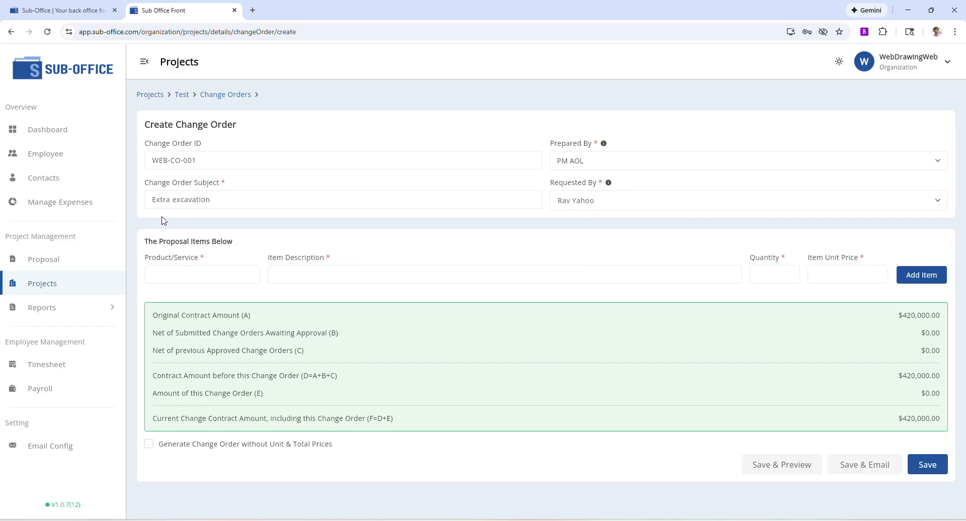
- Add an item Extra described as Extra excavation equipment and laborcost, quantity 1, unit price 2000
{"action": "left_click", "coordinate": [209, 284]}
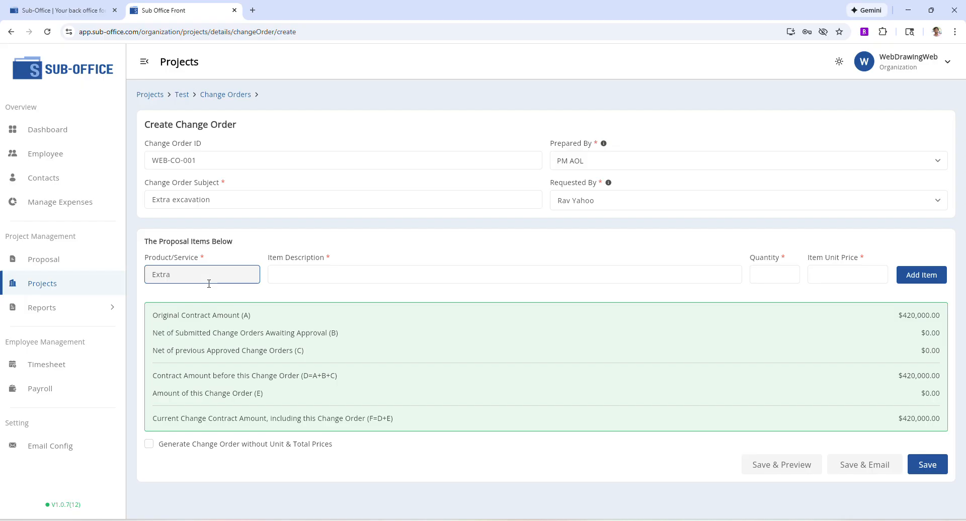
{"action": "key", "text": "Tab"}
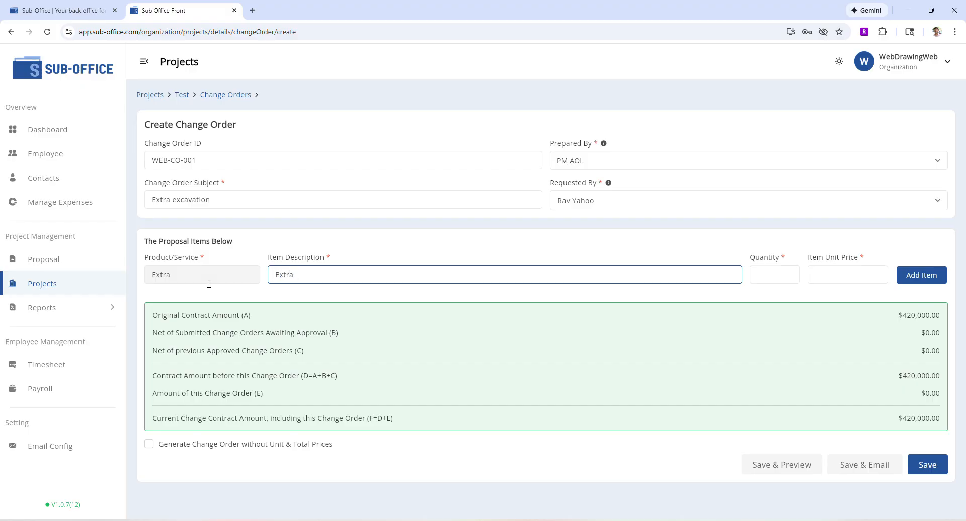
{"action": "type", "text": "Extra excavation equipment and lab"}
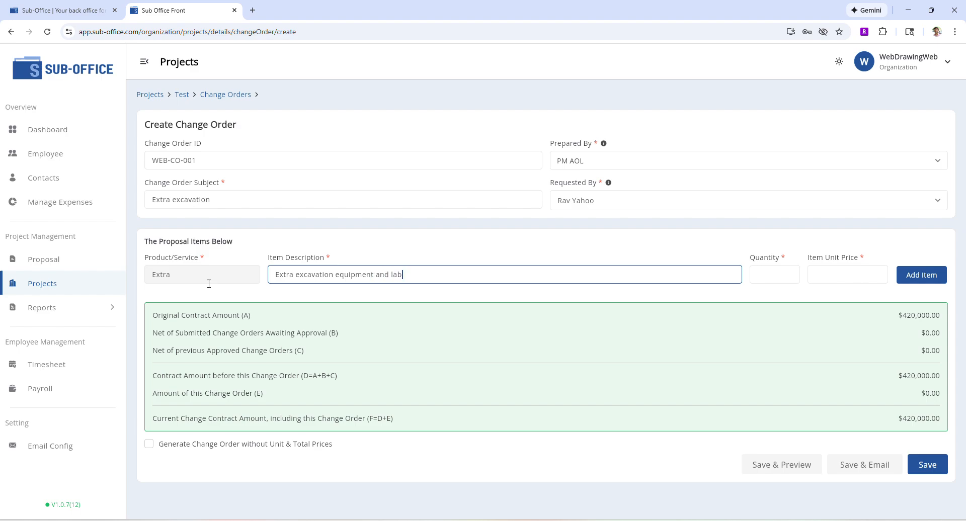
{"action": "key", "text": "BackSpace"}
{"action": "key", "text": "BackSpace"}
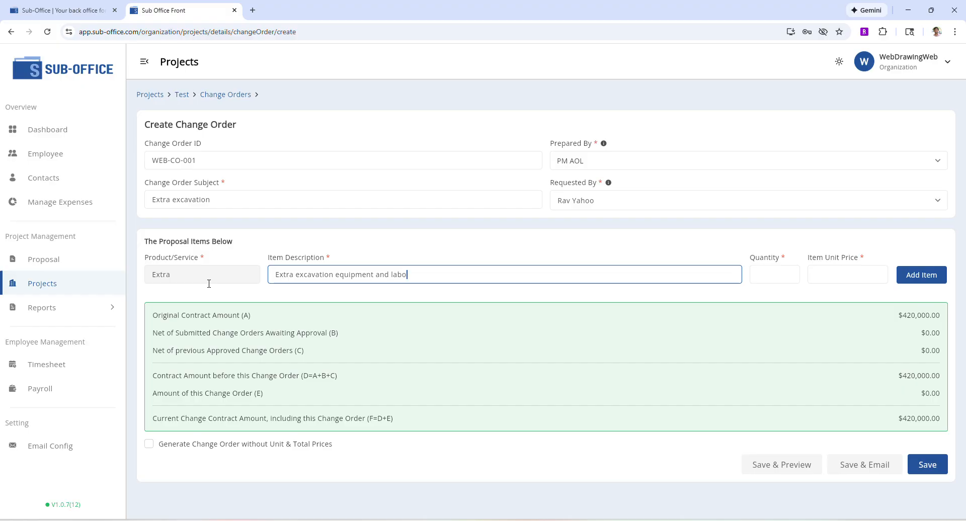
{"action": "key", "text": "Tab"}
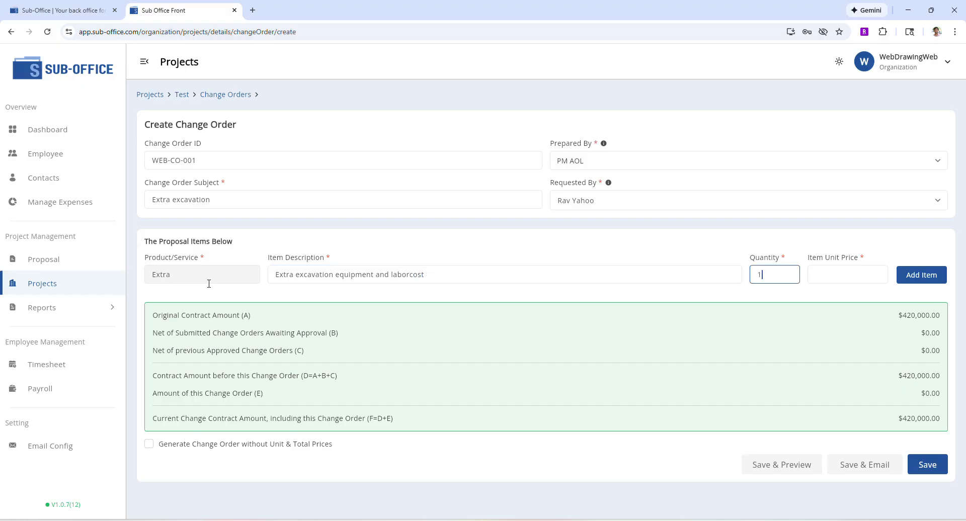
{"action": "key", "text": "Tab"}
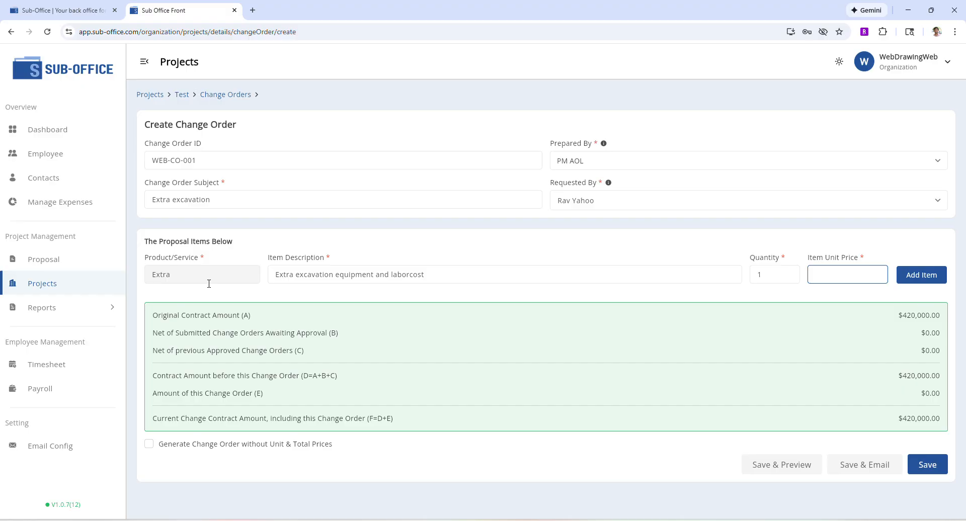
{"action": "type", "text": "2000"}
{"action": "key", "text": "Return"}
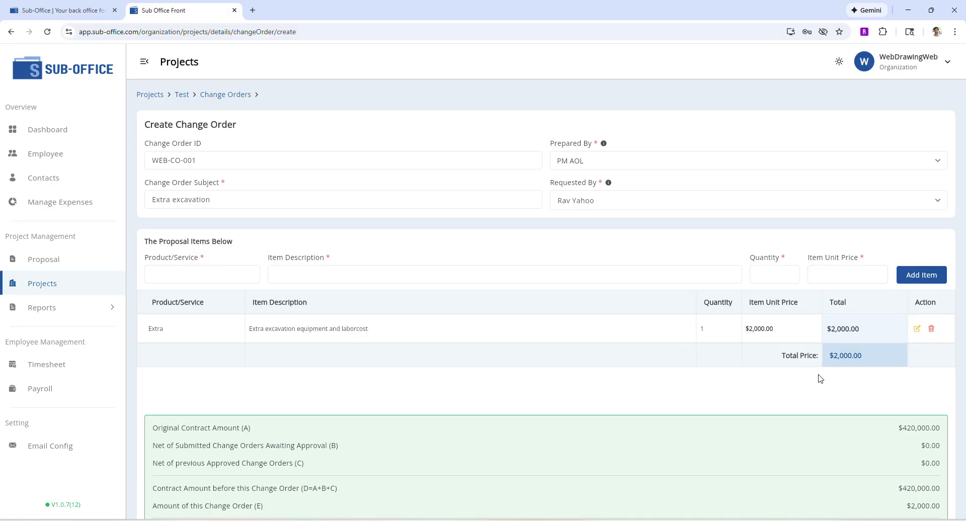
- Save the change order and open its PDF preview
{"action": "scroll", "coordinate": [400, 385], "scroll_direction": "down", "scroll_amount": 2}
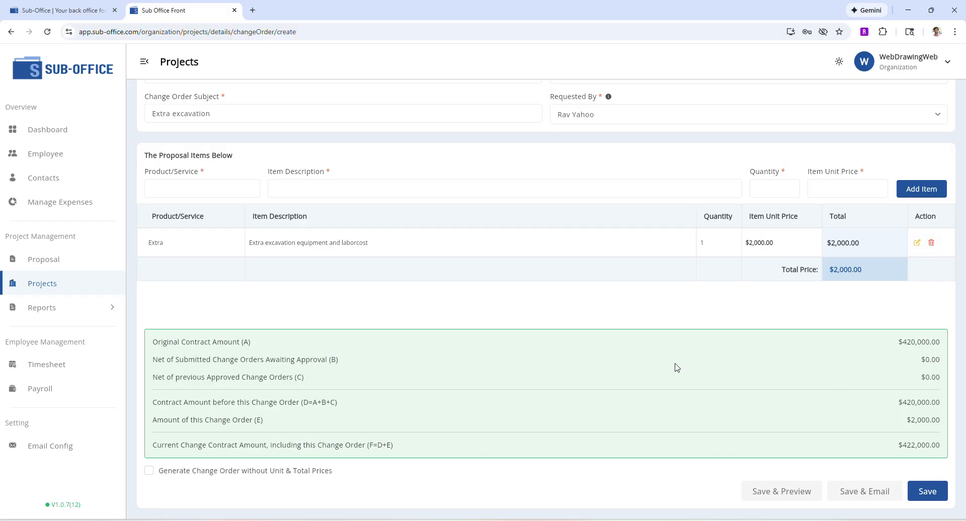
{"action": "scroll", "coordinate": [542, 361], "scroll_direction": "up", "scroll_amount": 2}
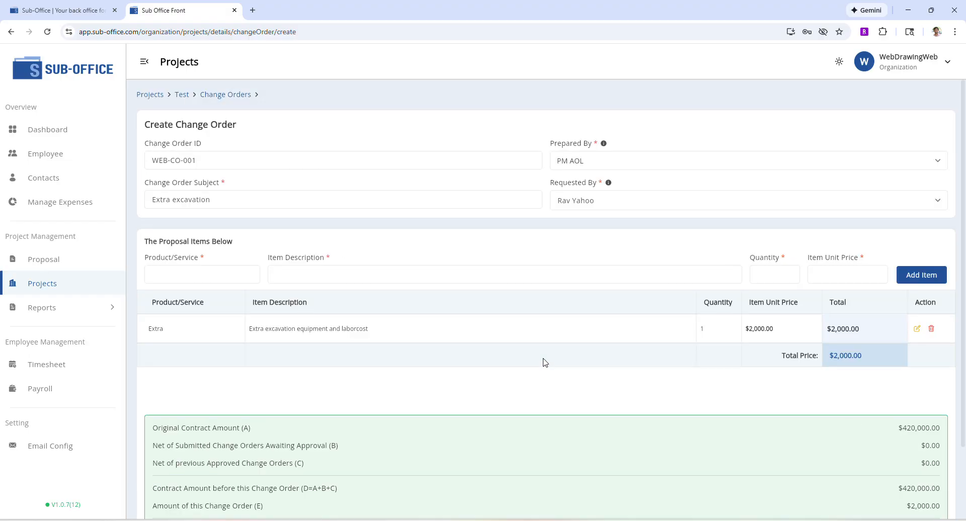
{"action": "scroll", "coordinate": [558, 363], "scroll_direction": "down", "scroll_amount": 2}
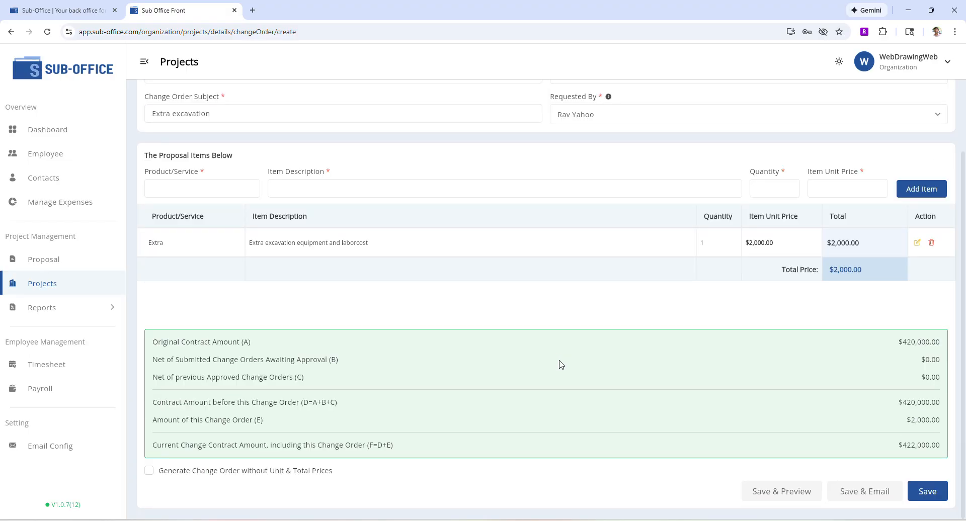
{"action": "left_click", "coordinate": [783, 494]}
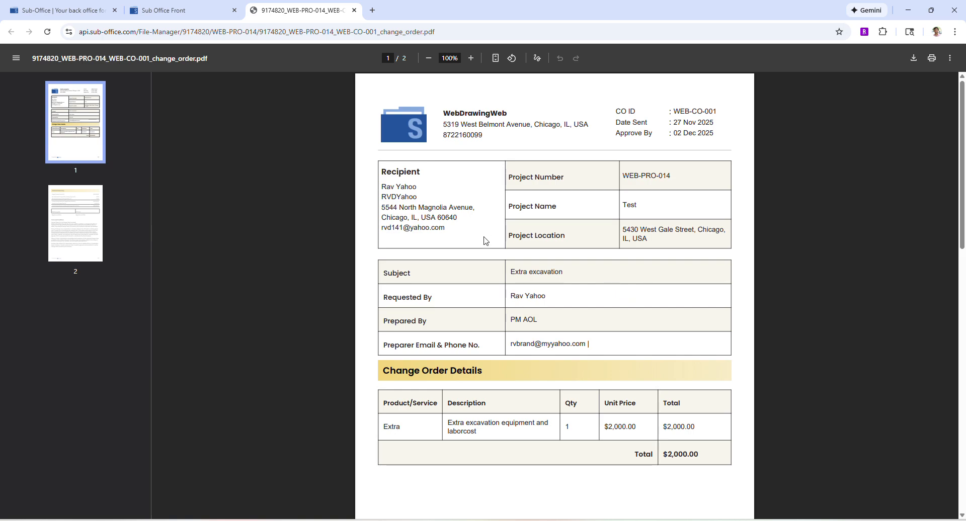
- Read through both pages of the generated change order PDF
{"action": "scroll", "coordinate": [482, 237], "scroll_direction": "down", "scroll_amount": 3}
{"action": "scroll", "coordinate": [538, 255], "scroll_direction": "up", "scroll_amount": 3}
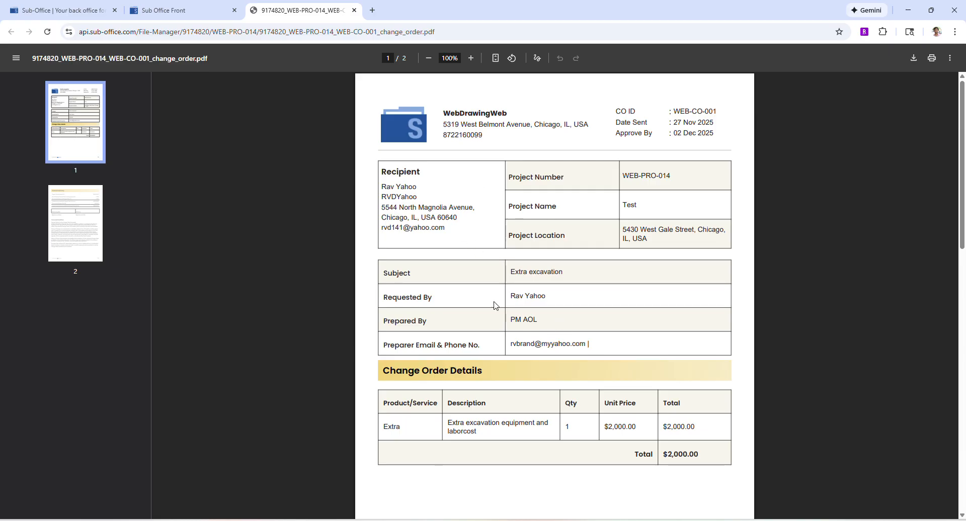
{"action": "scroll", "coordinate": [510, 301], "scroll_direction": "down", "scroll_amount": 1}
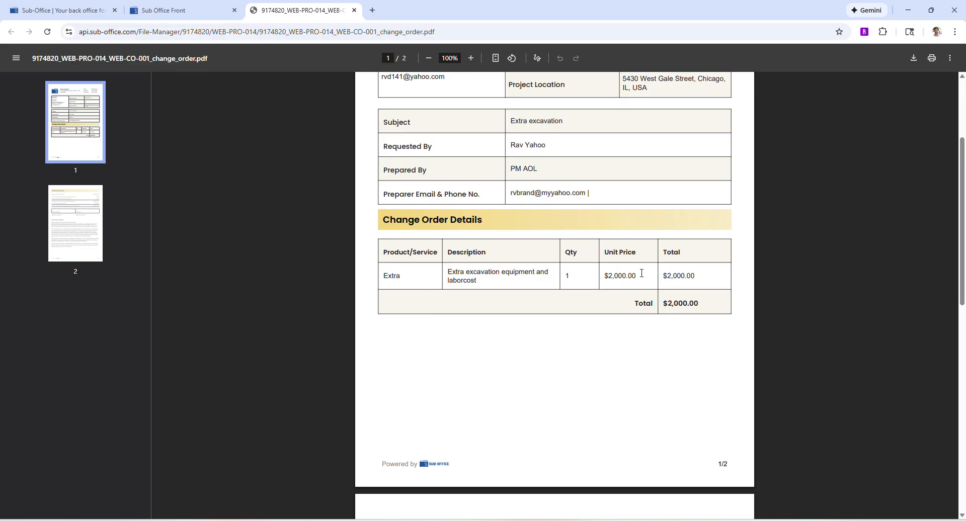
{"action": "scroll", "coordinate": [711, 293], "scroll_direction": "down", "scroll_amount": 10}
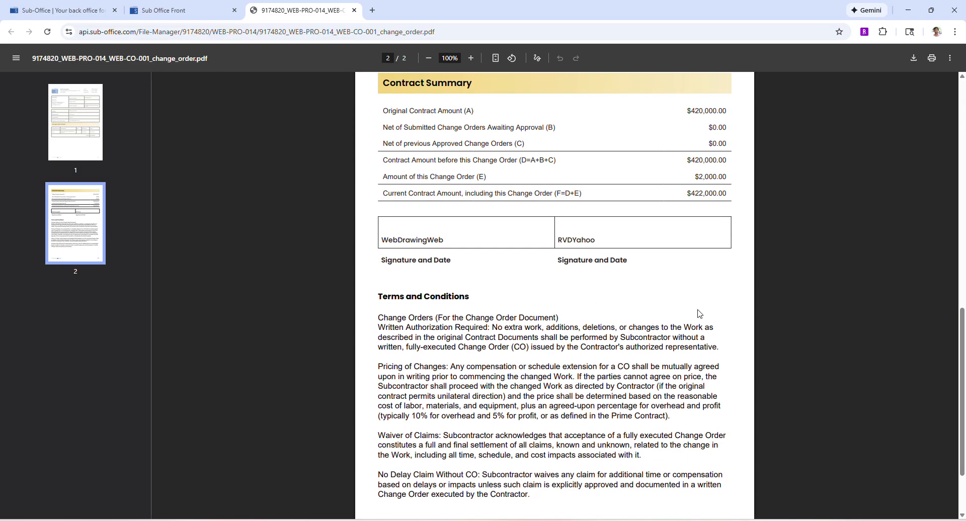
{"action": "scroll", "coordinate": [594, 288], "scroll_direction": "up", "scroll_amount": 1}
{"action": "scroll", "coordinate": [593, 287], "scroll_direction": "up", "scroll_amount": 3}
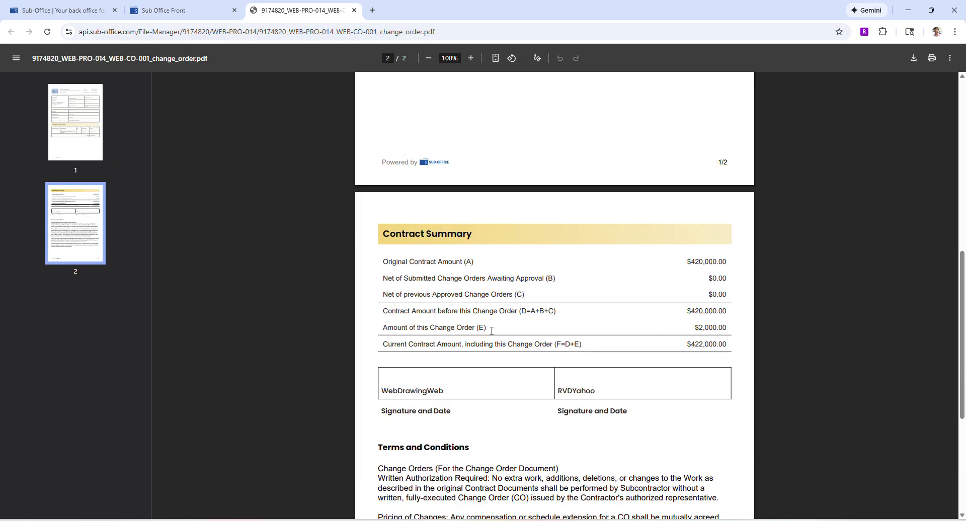
{"action": "scroll", "coordinate": [492, 331], "scroll_direction": "down", "scroll_amount": 5}
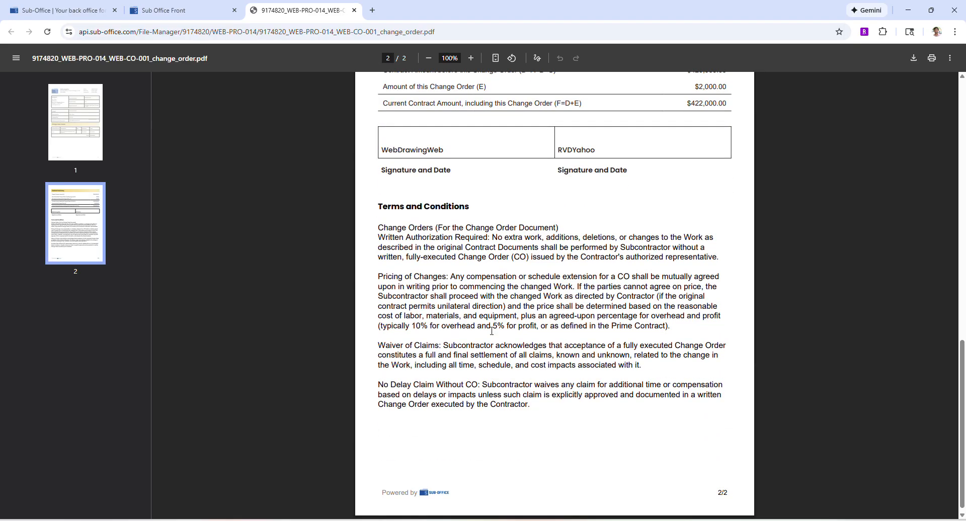
{"action": "scroll", "coordinate": [498, 327], "scroll_direction": "up", "scroll_amount": 3}
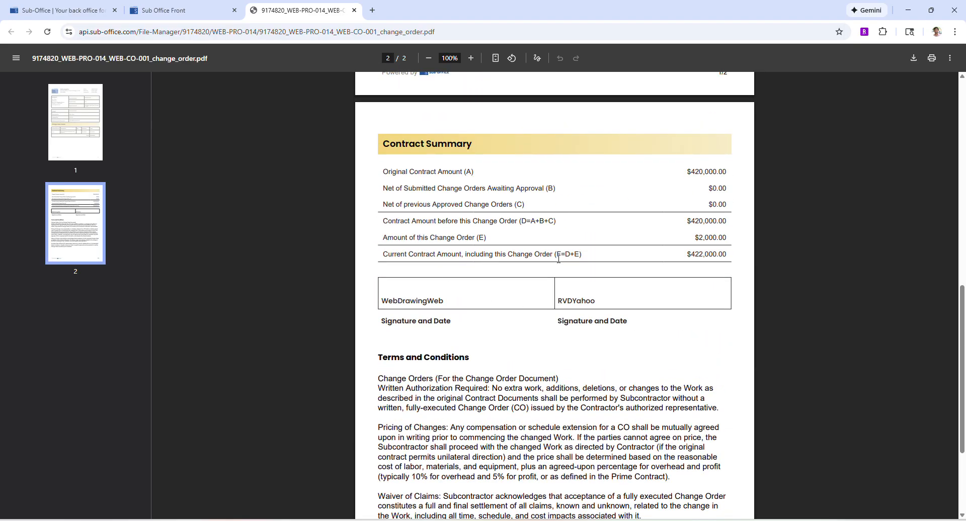
{"action": "scroll", "coordinate": [560, 259], "scroll_direction": "up", "scroll_amount": 6}
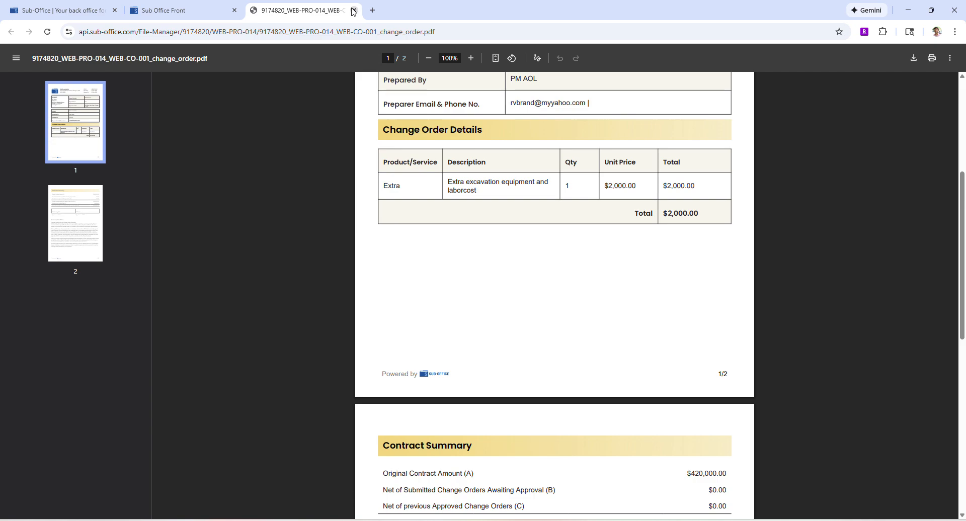
- Open change order WEB-CO-001 from the list and start emailing it to the client
{"action": "left_click", "coordinate": [196, 14]}
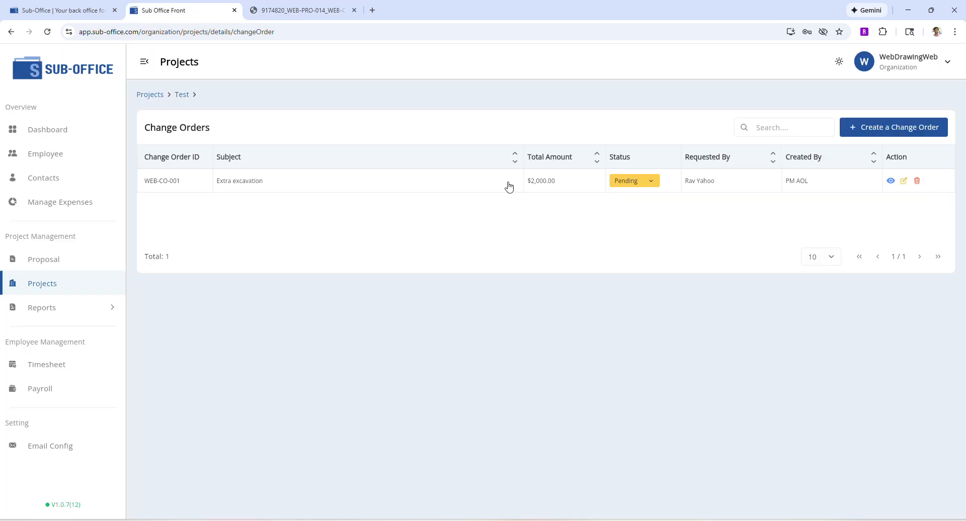
{"action": "left_click", "coordinate": [443, 183]}
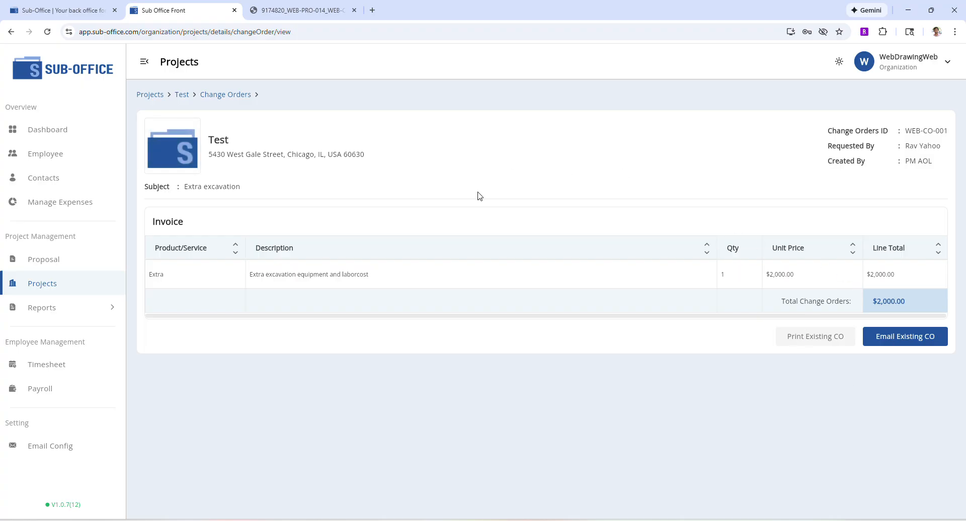
{"action": "left_click", "coordinate": [905, 342]}
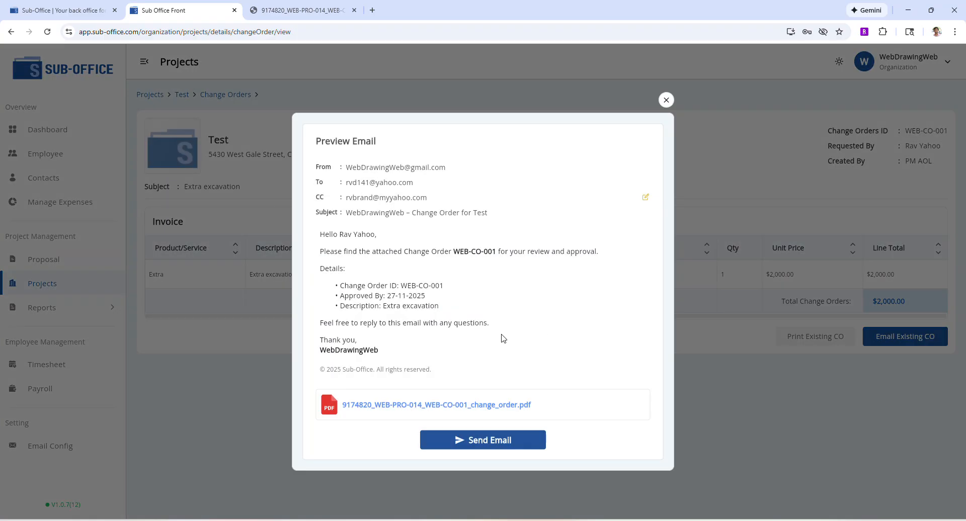
- Send the change order email to the client, then set change order WEB-CO-001's status to Accepted
{"action": "left_click", "coordinate": [463, 444]}
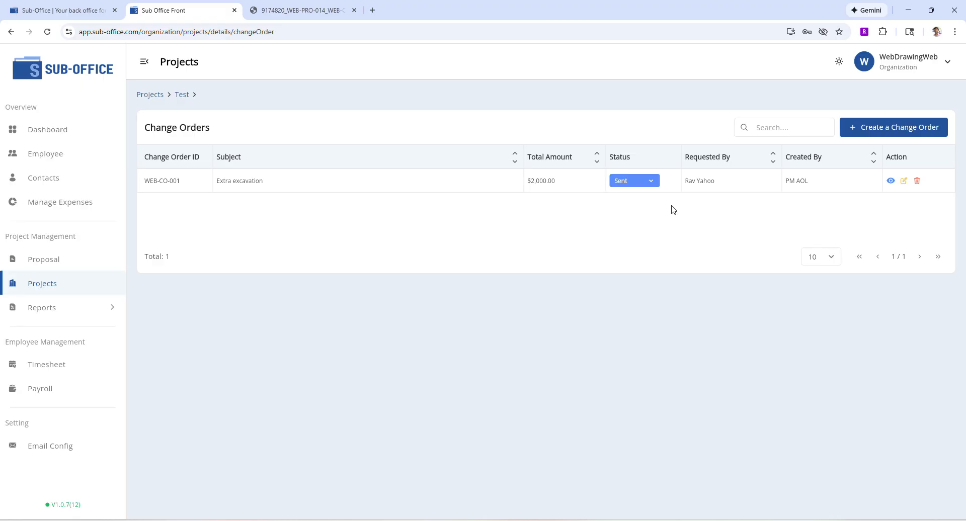
{"action": "left_click", "coordinate": [638, 183]}
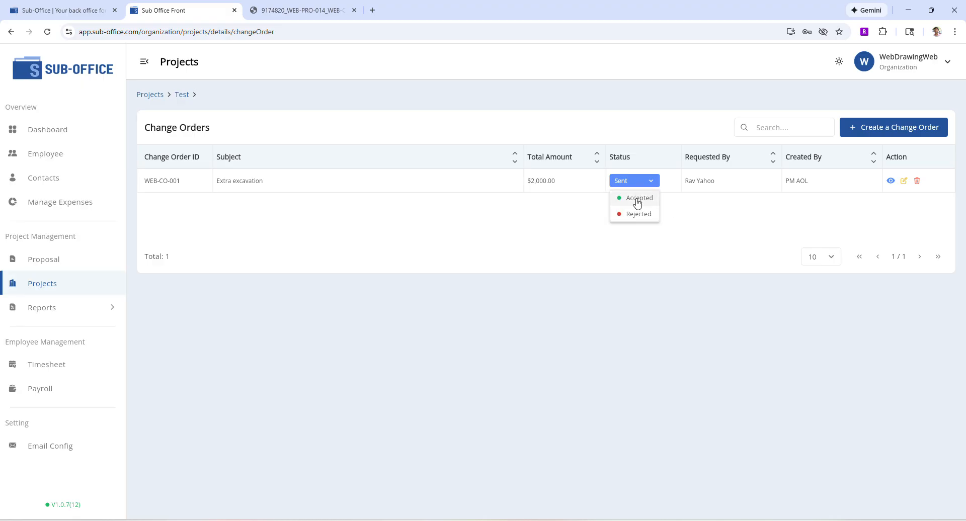
{"action": "left_click", "coordinate": [638, 200]}
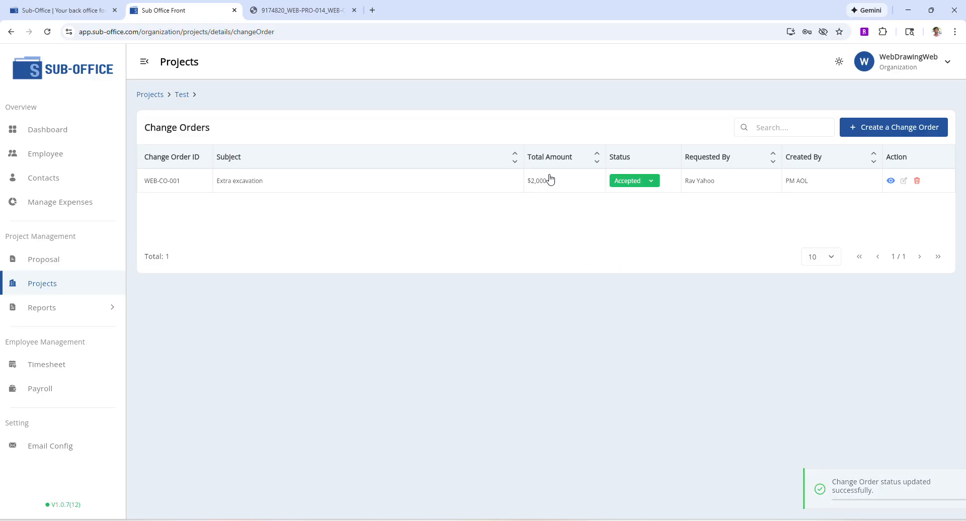
- Open the Test project's overview and examine the base contract and approved change order values in the Contract Summary chart
{"action": "left_click", "coordinate": [182, 95]}
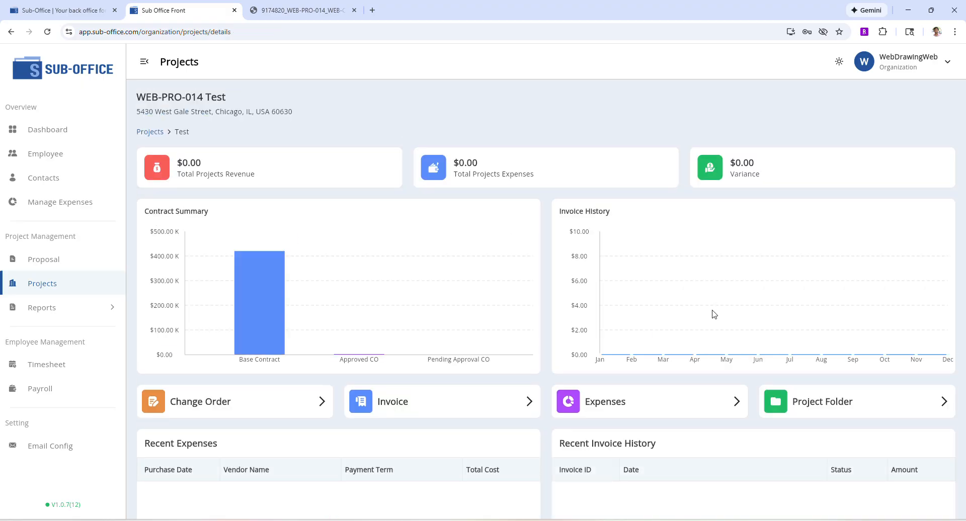
{"action": "mouse_move", "coordinate": [259, 285]}
{"action": "mouse_move", "coordinate": [373, 358]}
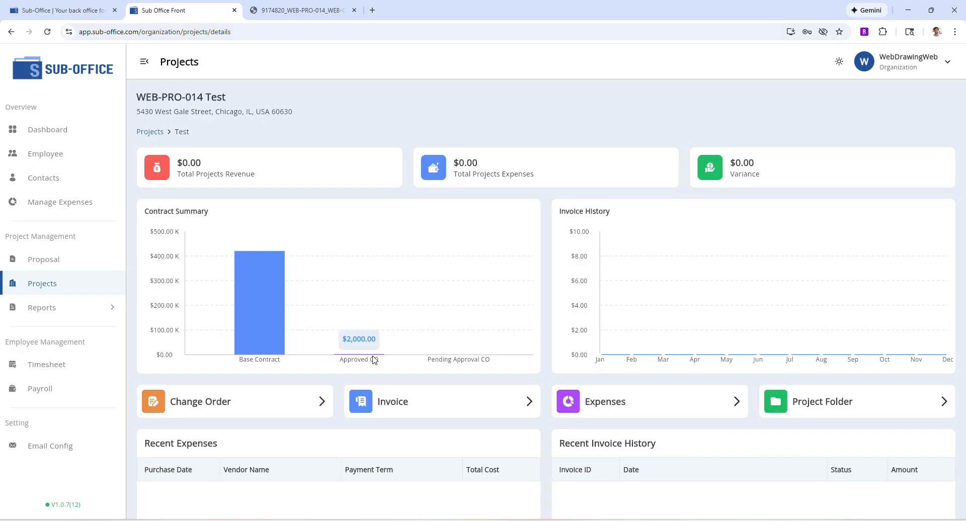
{"action": "mouse_move", "coordinate": [291, 316]}
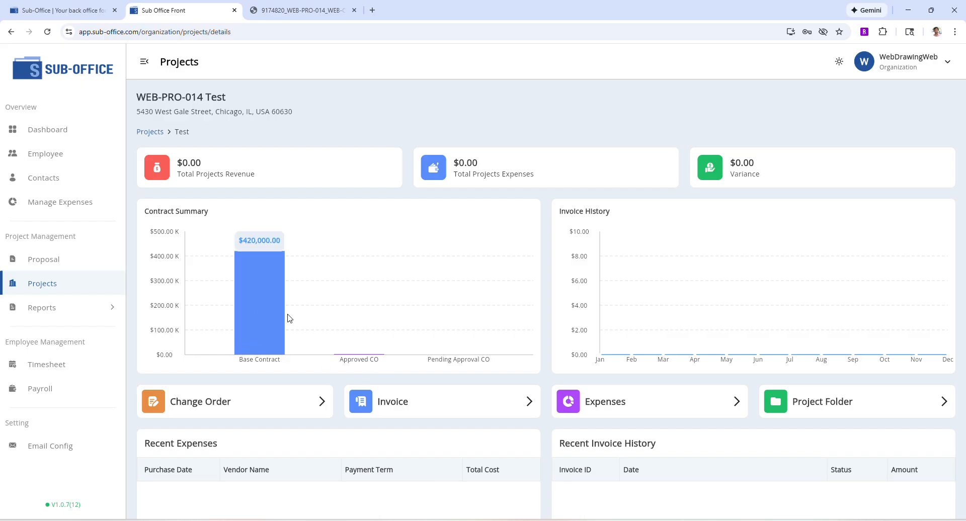